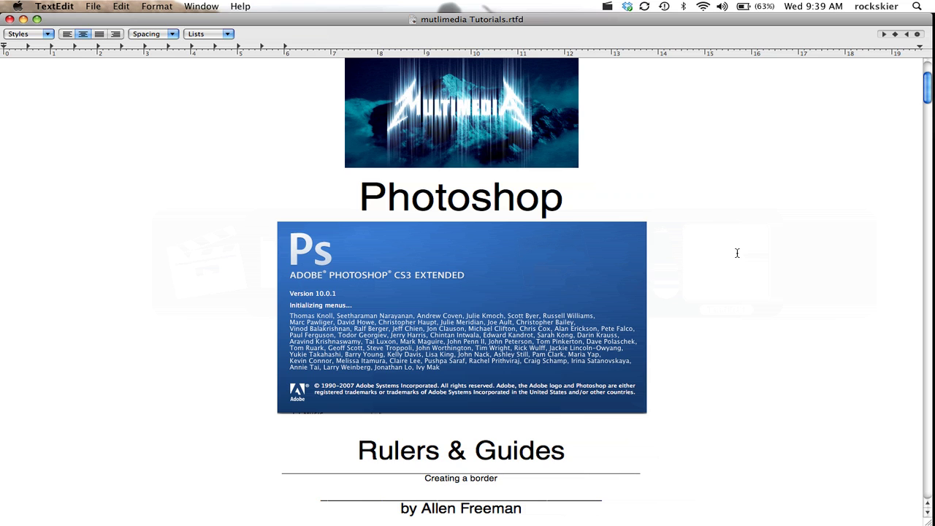
- Switch from the TextEdit tutorial notes to Photoshop
key("super+Tab")
left_click(531, 269)
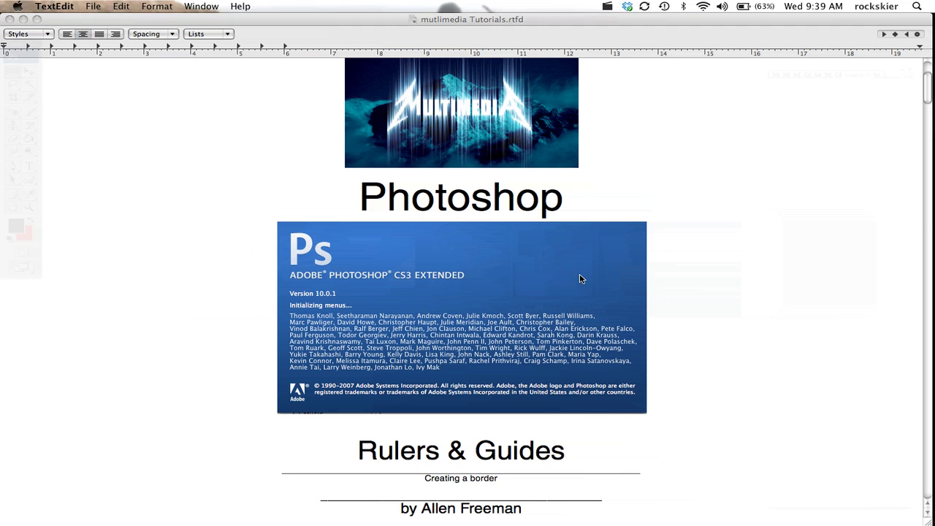
- Create Untitled-1 at 6 × 4 inches, 200 pixels/inch, with a transparent background
left_click(102, 6)
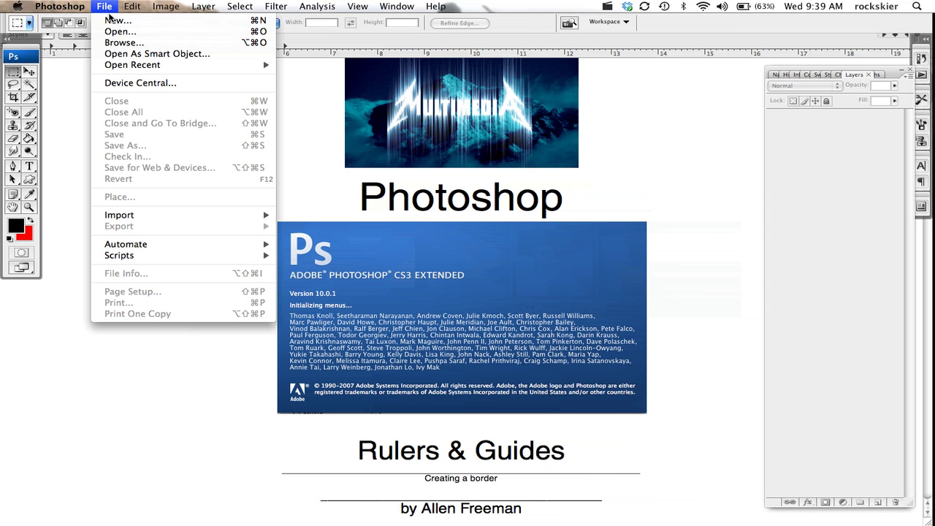
left_click(113, 19)
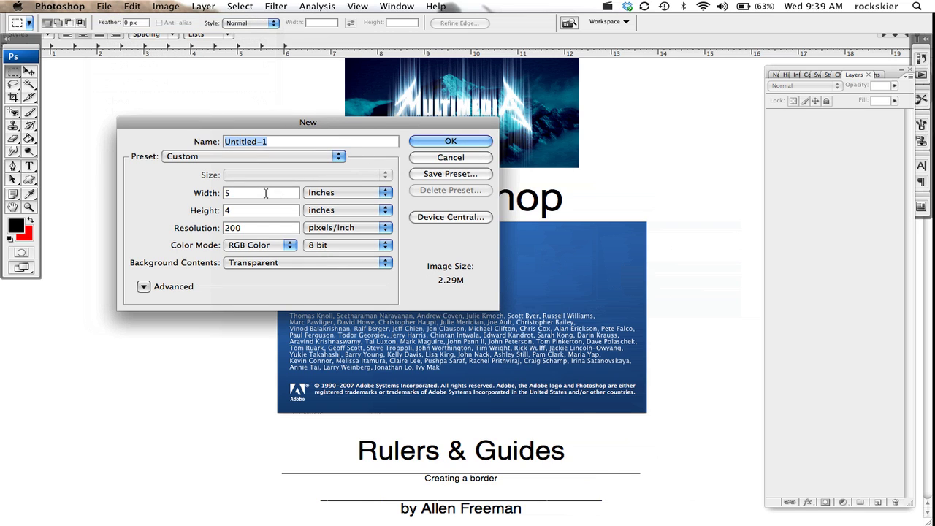
double_click(265, 193)
type("6")
key("Tab")
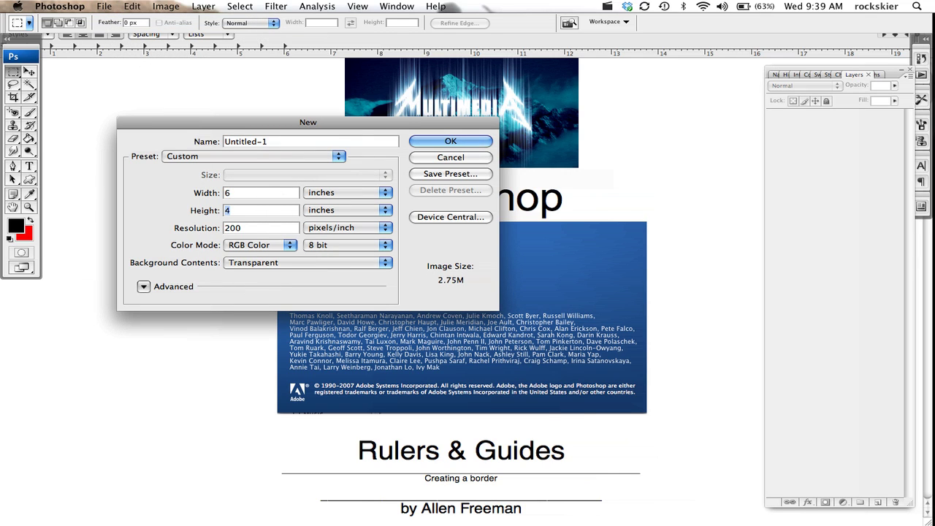
left_click(453, 143)
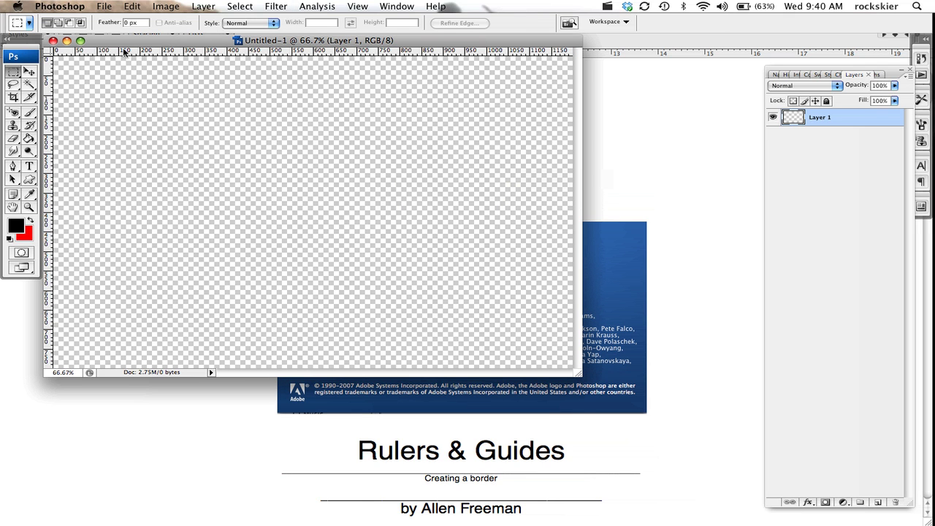
- Toggle the rulers off and back on, then set the ruler units to inches
left_click(365, 7)
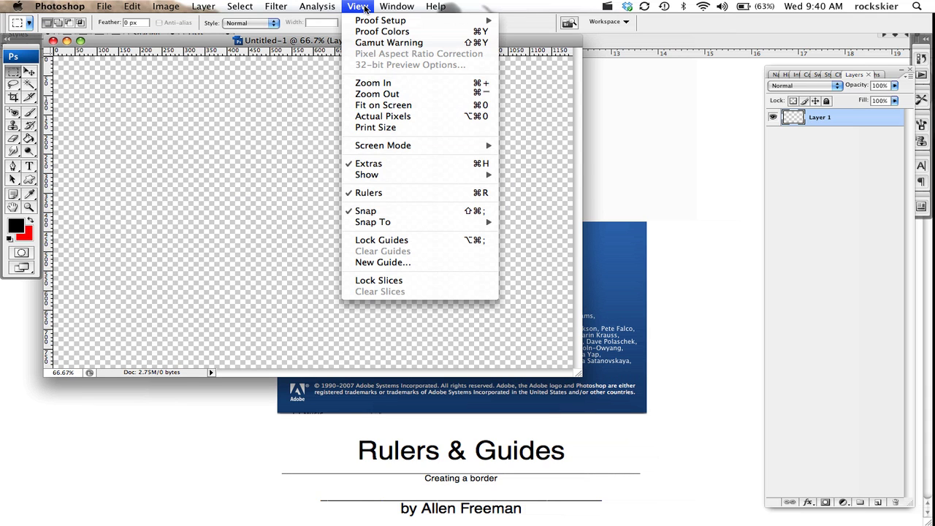
left_click(376, 192)
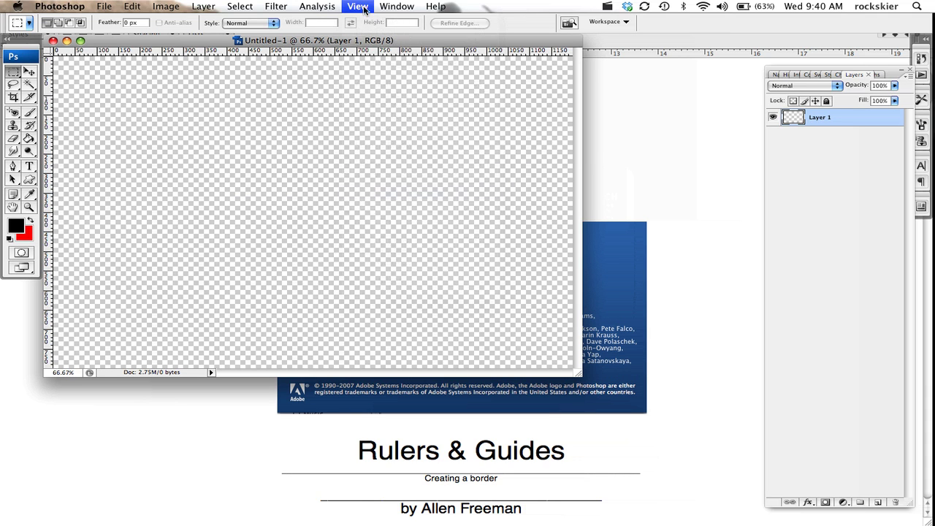
left_click(362, 8)
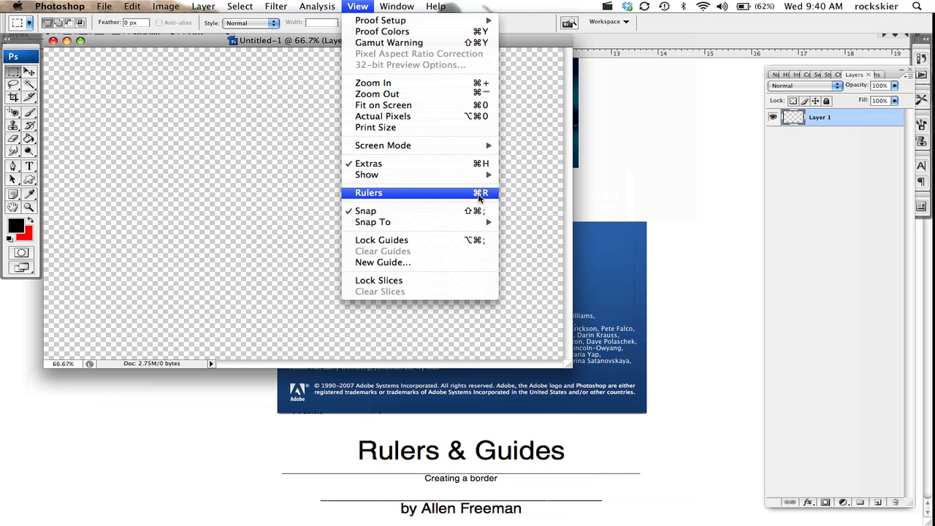
left_click(480, 194)
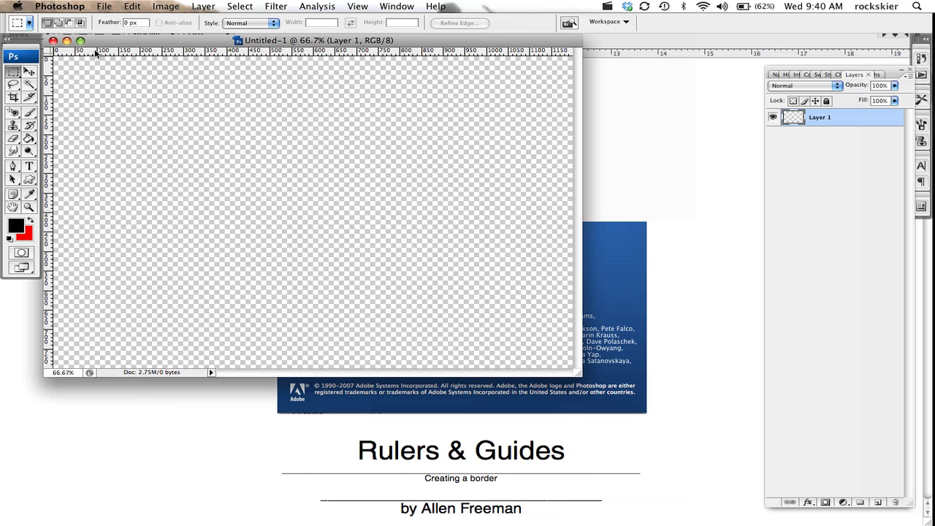
right_click(48, 97)
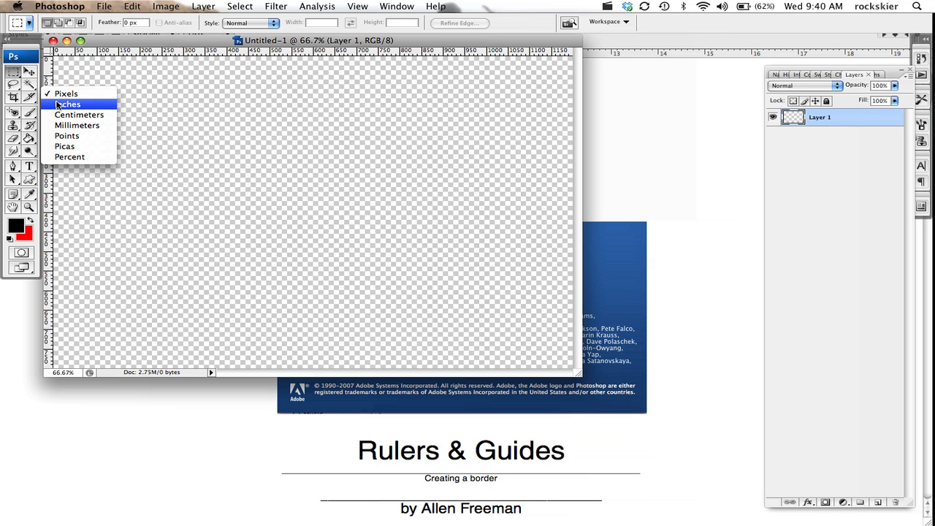
left_click(58, 105)
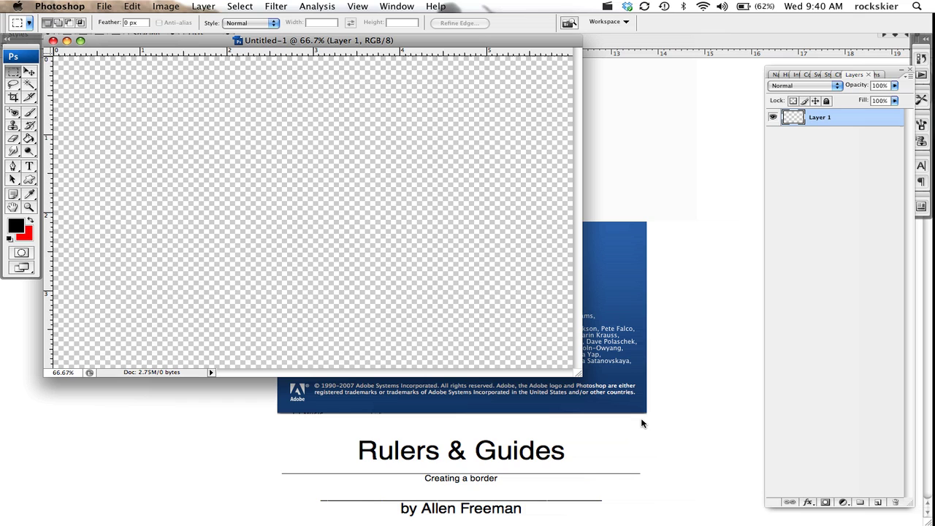
- Place guides just inside the left, top, bottom and right canvas edges, removing an extra middle guide
left_click_drag(577, 375, 632, 429)
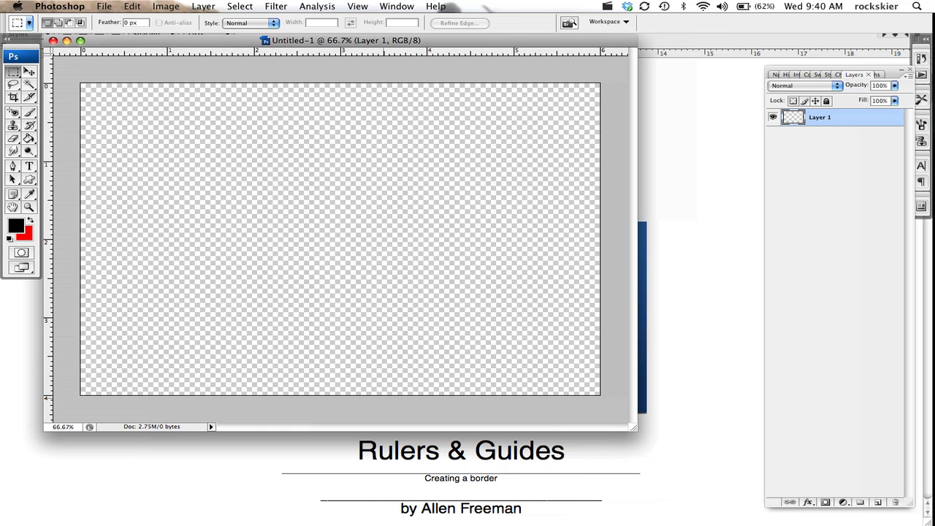
left_click(31, 72)
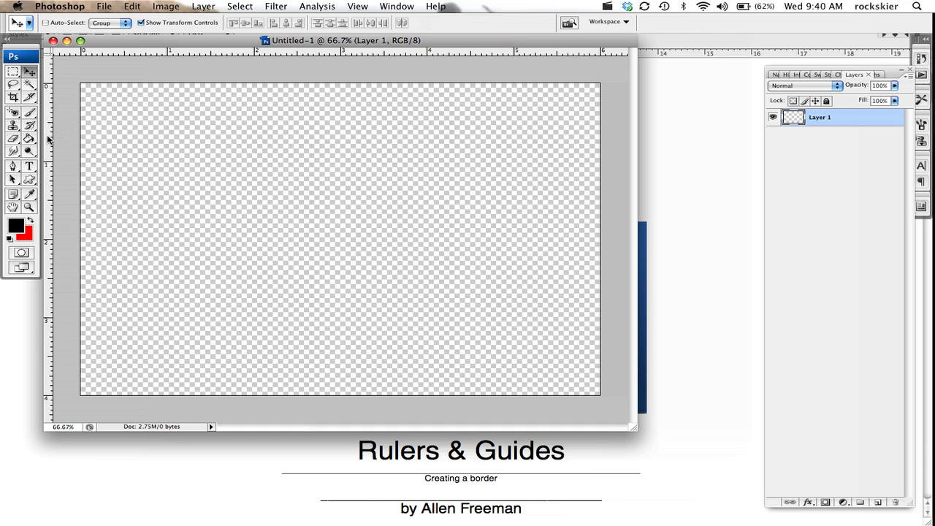
left_click_drag(48, 140, 102, 144)
left_click_drag(243, 58, 233, 103)
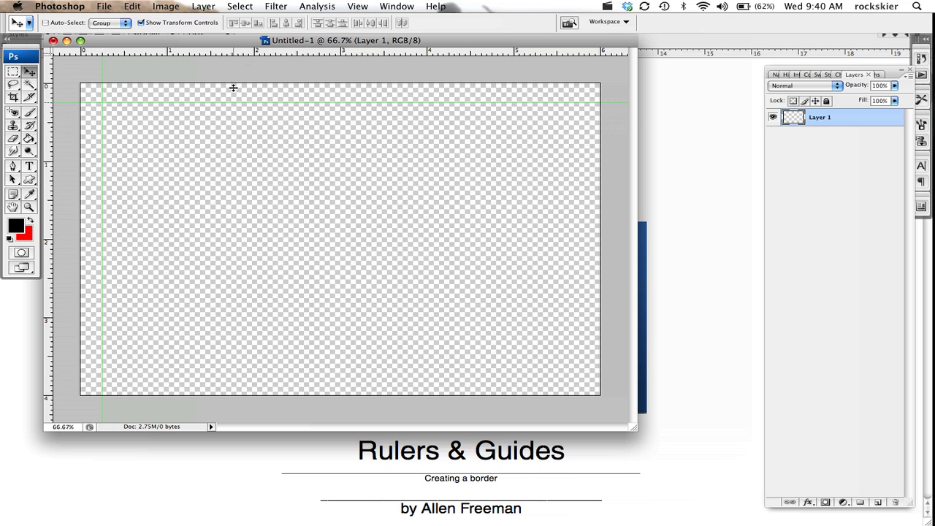
left_click_drag(232, 53, 223, 377)
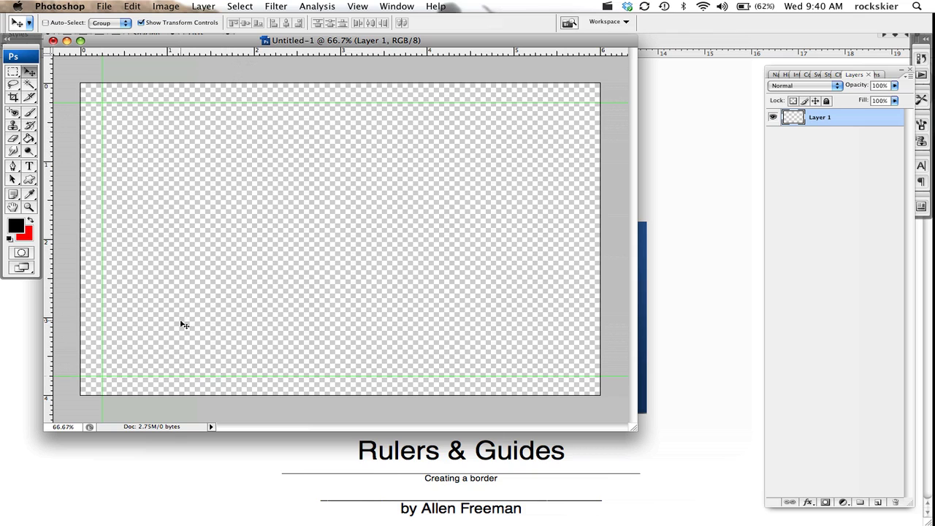
left_click_drag(51, 212, 579, 200)
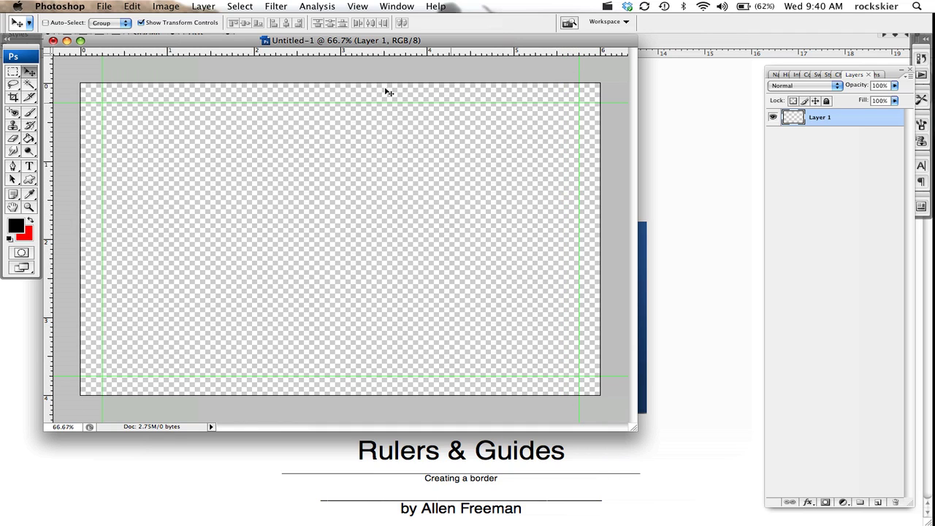
left_click_drag(390, 55, 388, 289)
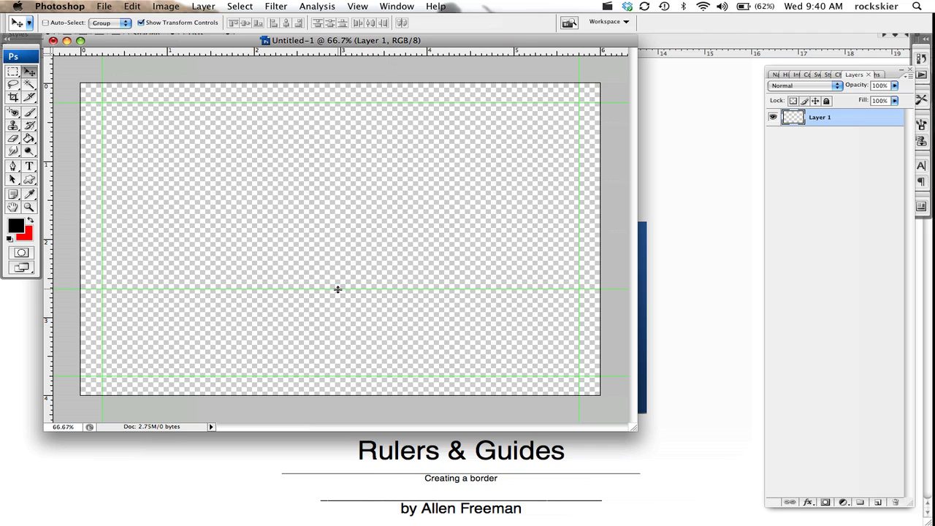
left_click_drag(337, 290, 358, 56)
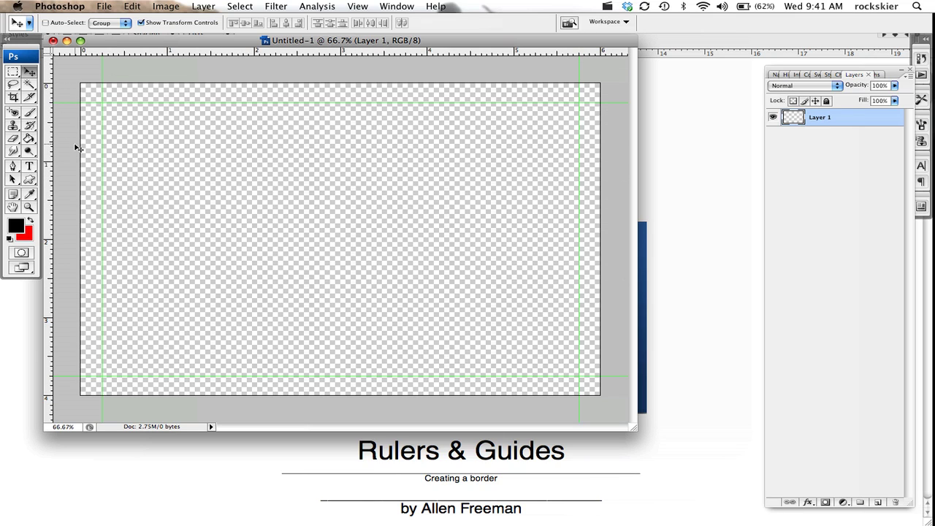
- Fill the layer with black, then with red, using the Paint Bucket
left_click(29, 140)
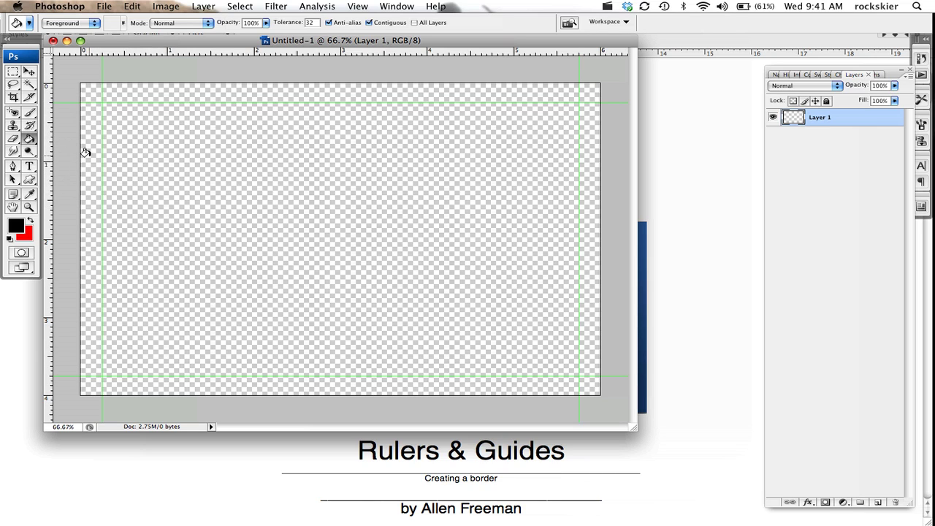
left_click(126, 143)
left_click(30, 221)
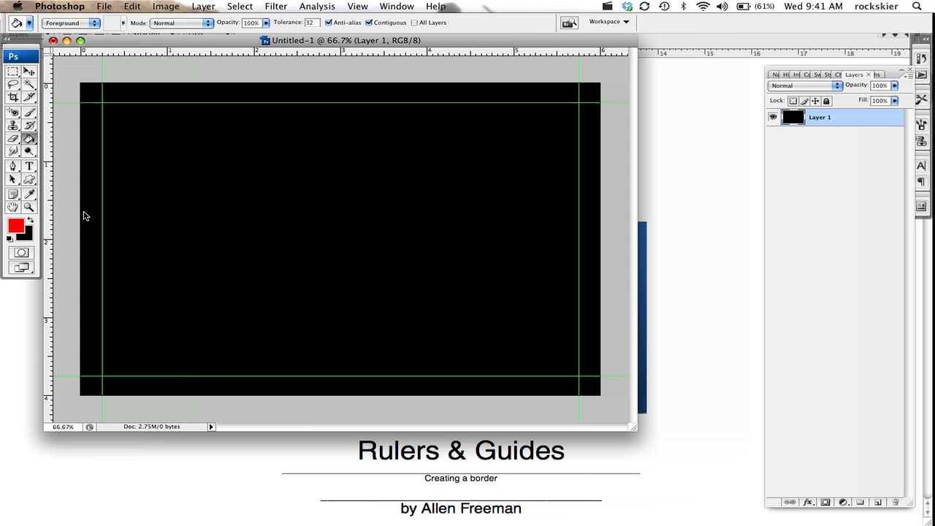
left_click(190, 199)
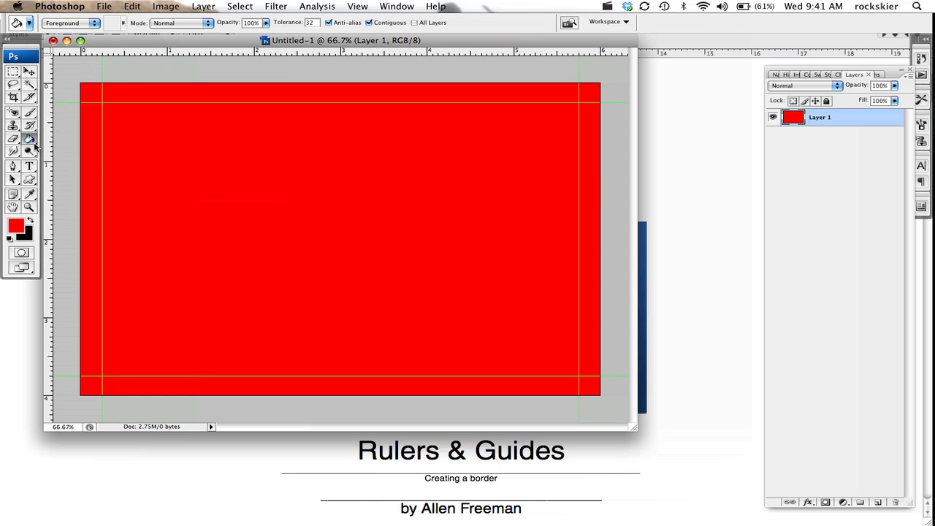
- Draw a linear top-to-bottom gradient across the layer
left_click_drag(34, 146, 73, 138)
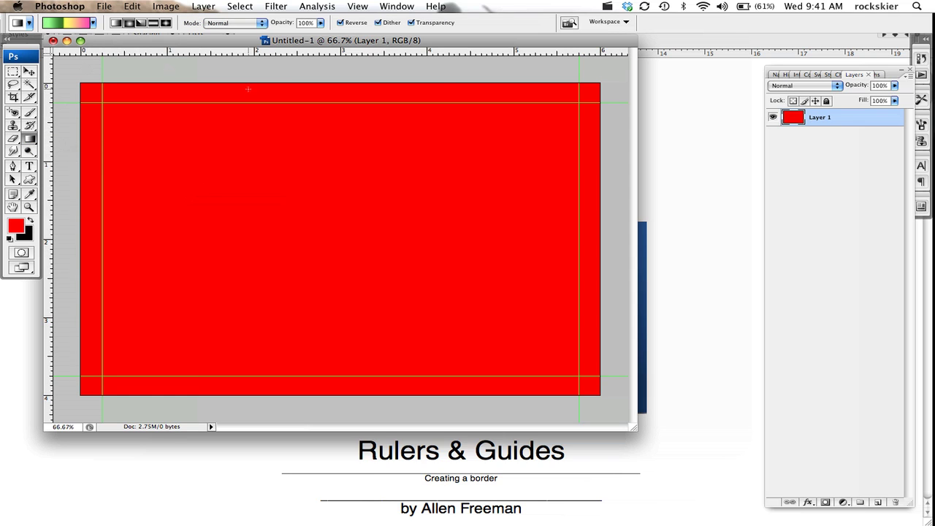
left_click_drag(248, 88, 238, 395)
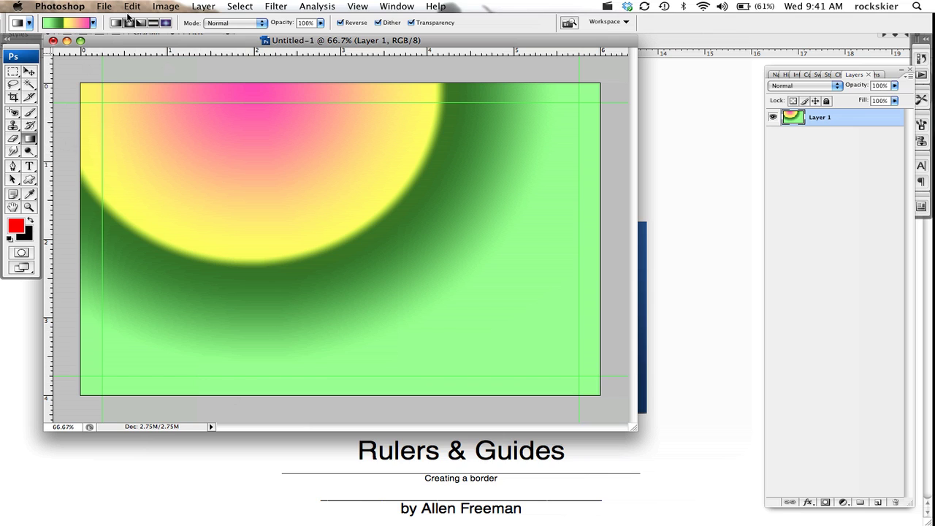
left_click(115, 22)
left_click_drag(216, 90, 232, 404)
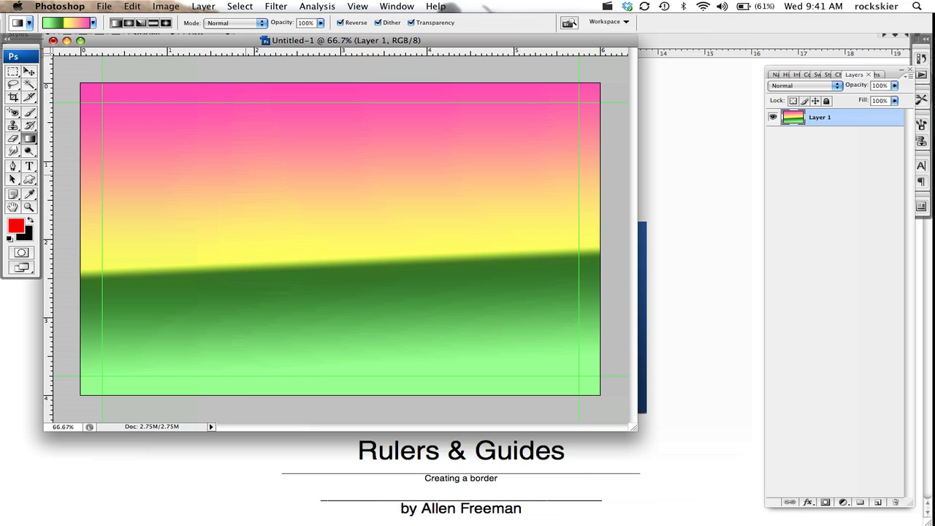
- Apply Filter > Render > Clouds across the whole layer
left_click(276, 6)
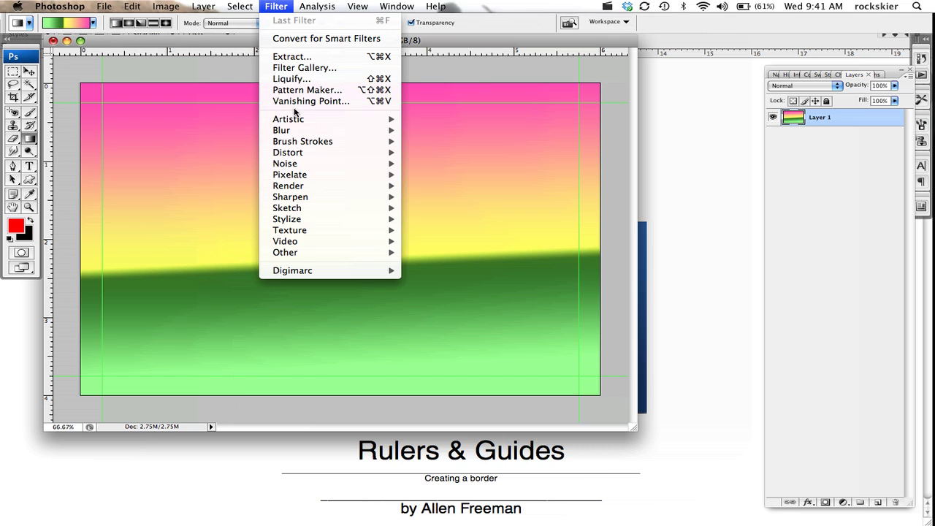
mouse_move(328, 186)
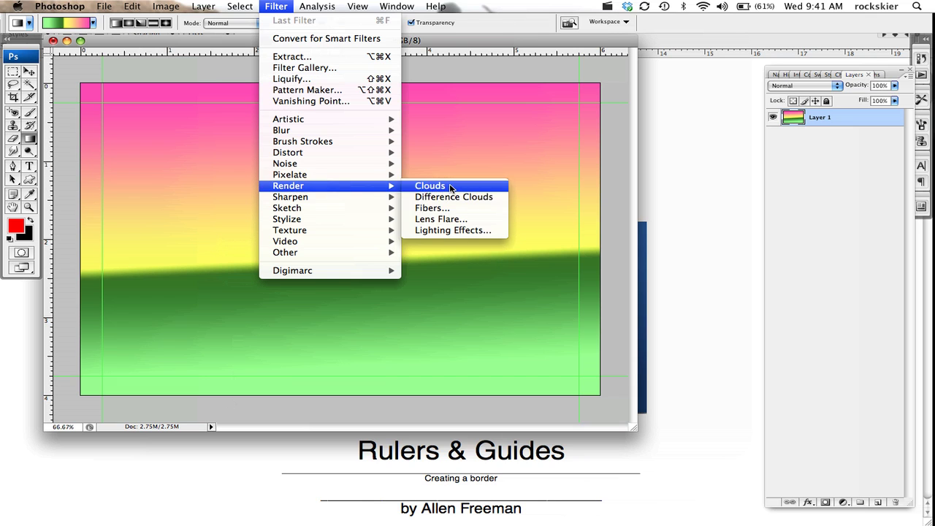
left_click(450, 187)
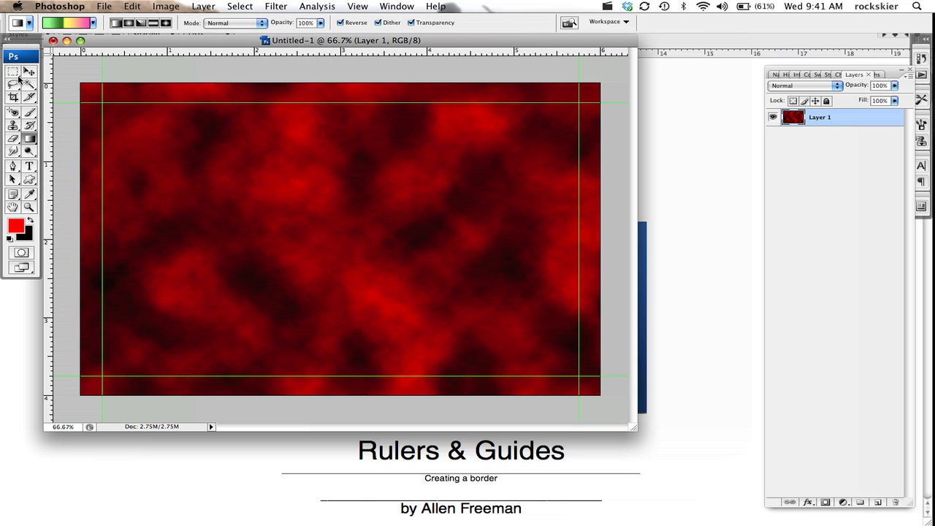
- Select the area inside the guides, delete it, and deselect
left_click(14, 73)
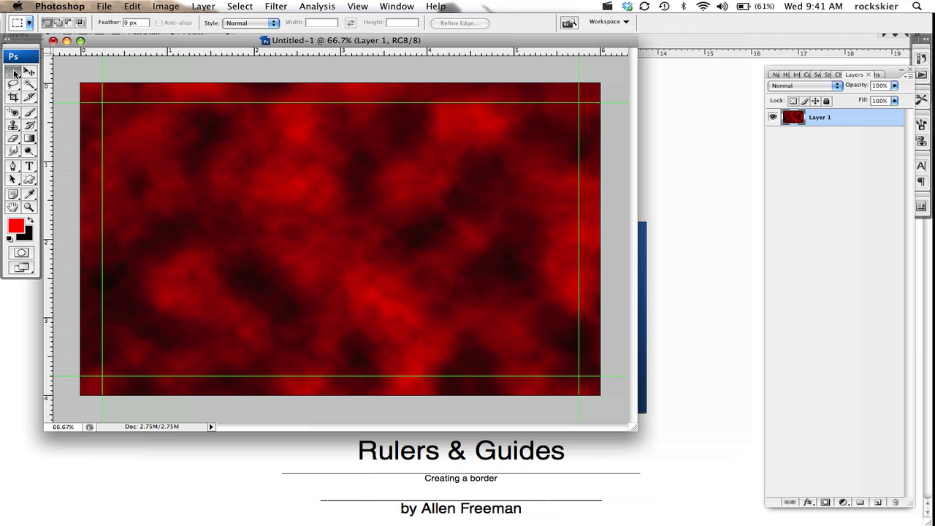
mouse_move(102, 103)
left_mouse_down()
mouse_move(424, 223)
mouse_move(560, 370)
mouse_move(579, 377)
left_mouse_up()
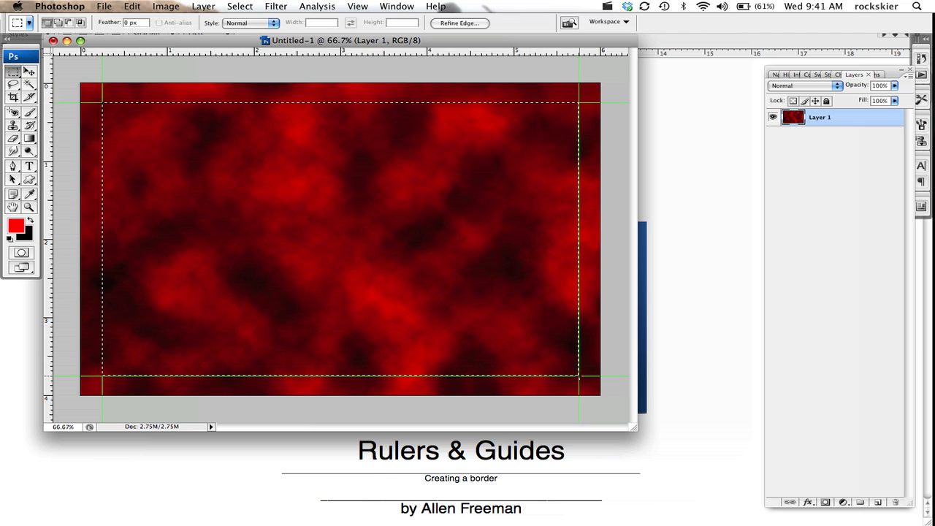
key("Delete")
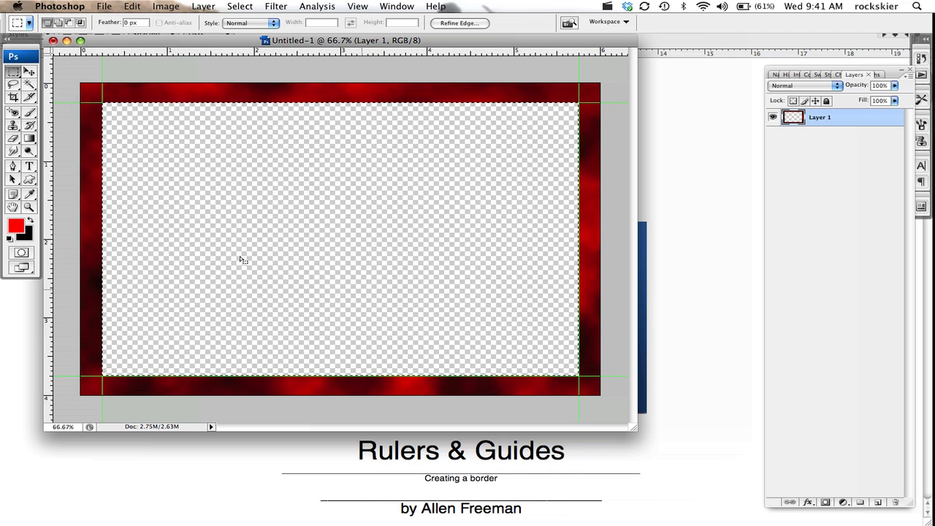
left_click(84, 110)
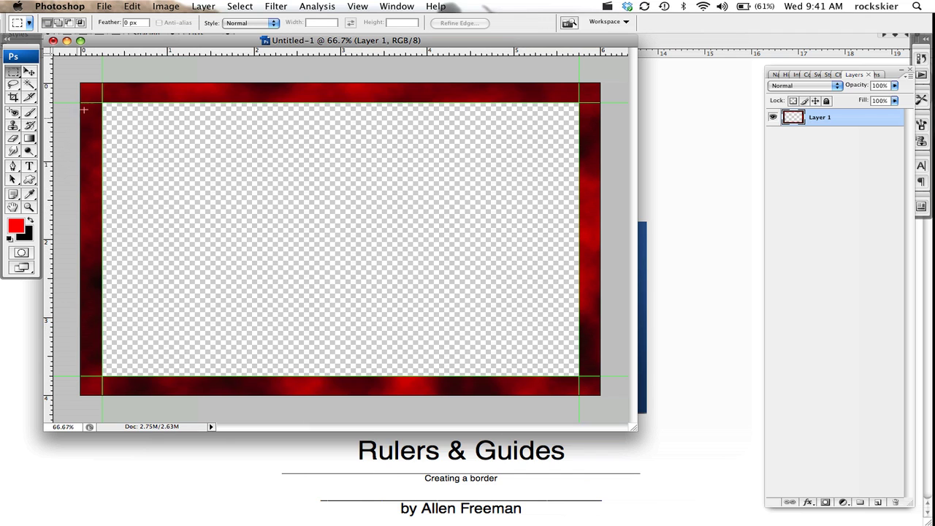
- Try deleting the left border strip, then undo it and deselect
left_click_drag(80, 102, 140, 376)
key("Delete")
left_click(125, 310)
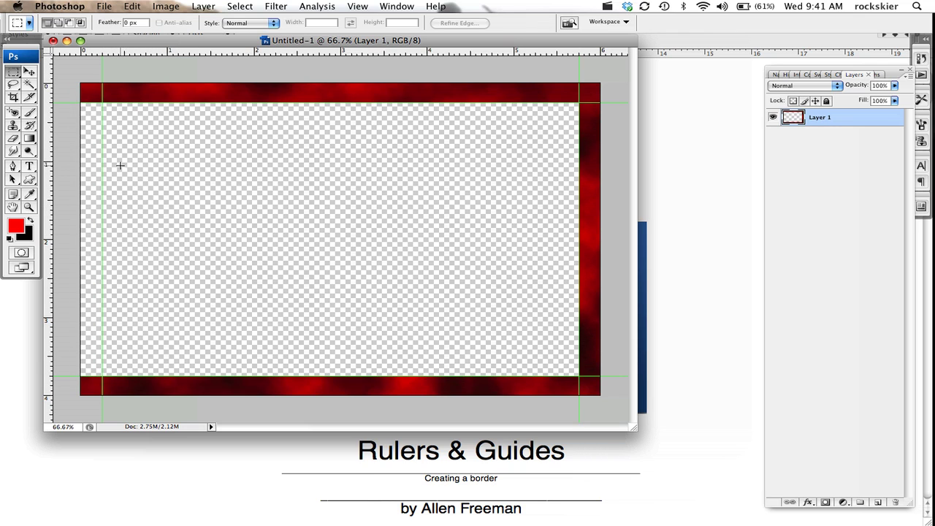
key("super+alt+z")
key("super+alt+z")
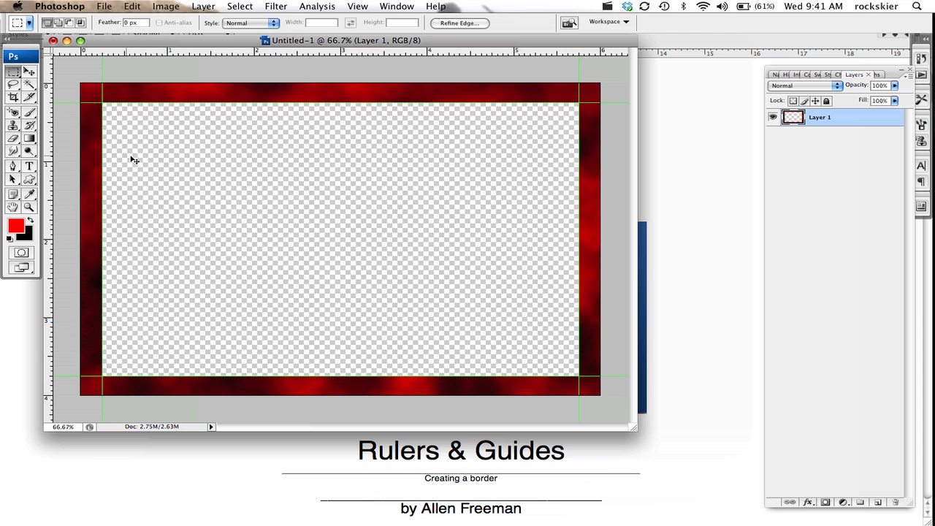
left_click(134, 144)
key("super+Tab")
key("super+Tab")
key("super+Tab")
key("super+Tab")
key("super+Tab")
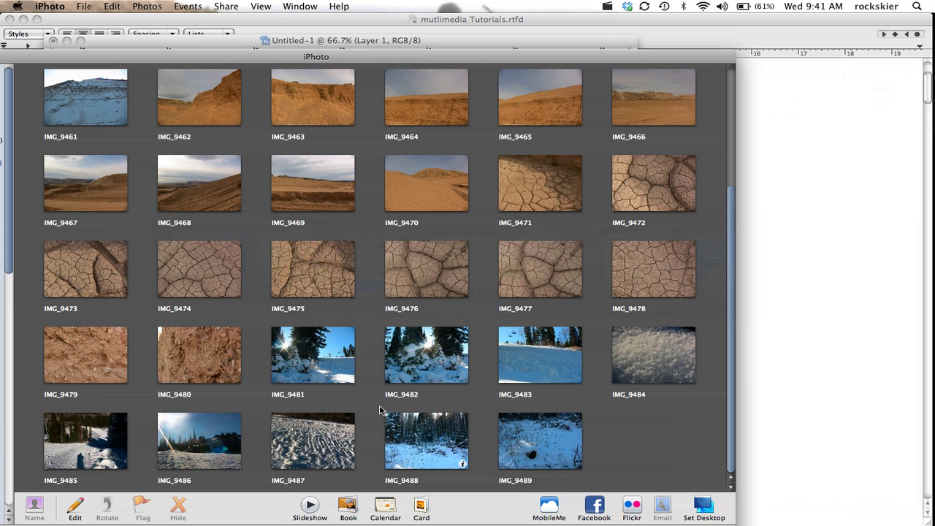
- Drag the IMG_9482 snowy forest photo from iPhoto into Photoshop
left_click_drag(426, 358, 923, 226)
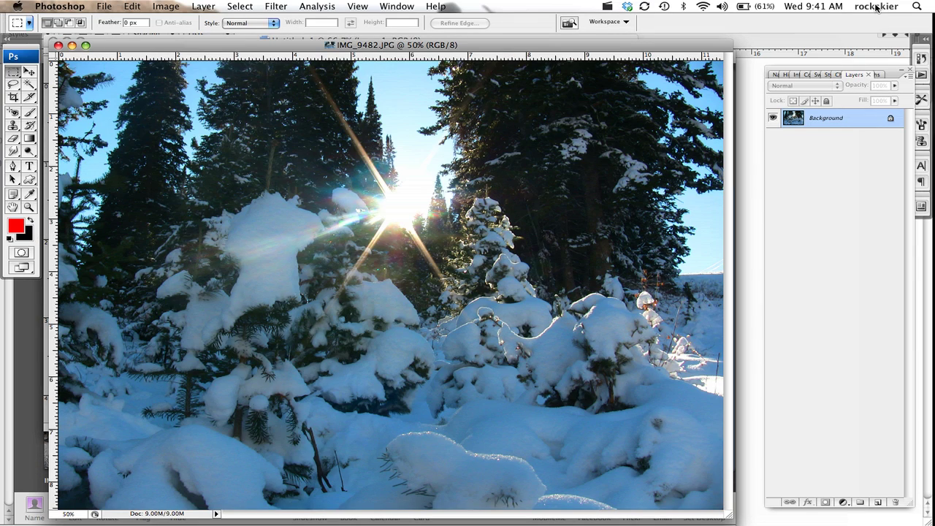
- Copy the forest photo into Untitled-1 as Layer 2, beneath the red cloud Layer 1
left_click(29, 69)
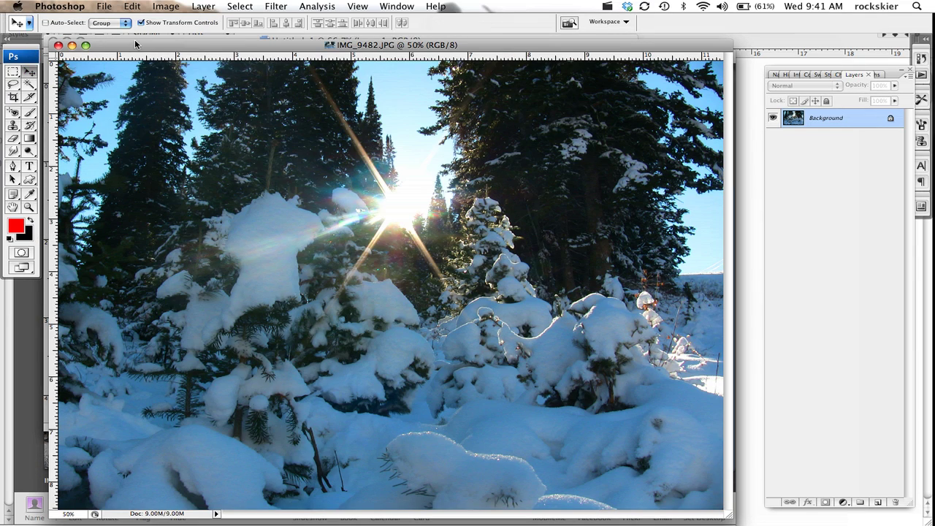
left_click_drag(134, 42, 595, 115)
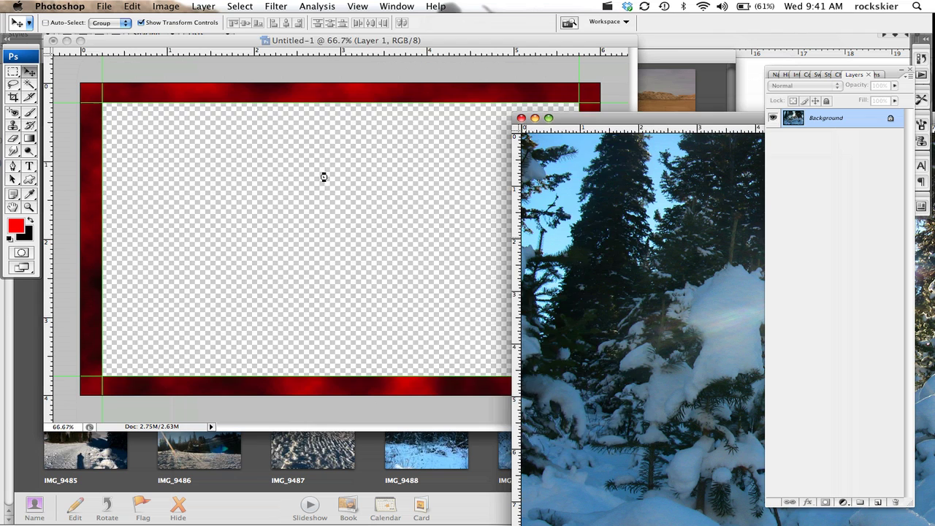
left_click_drag(324, 177, 330, 179)
left_click_drag(388, 251, 346, 222)
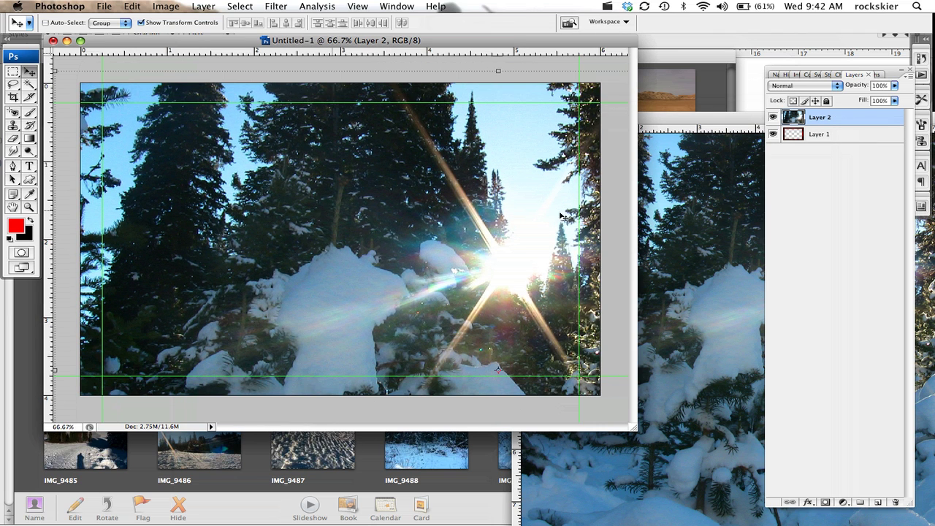
left_click_drag(852, 121, 851, 140)
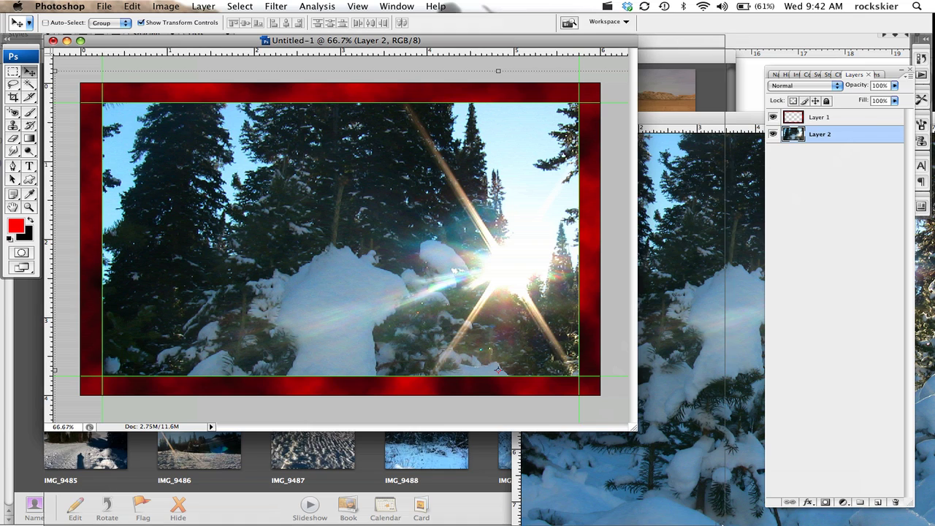
left_click_drag(633, 428, 721, 524)
- Scale the photo layer down to about 62% with Edit > Transform > Scale
left_click(30, 207)
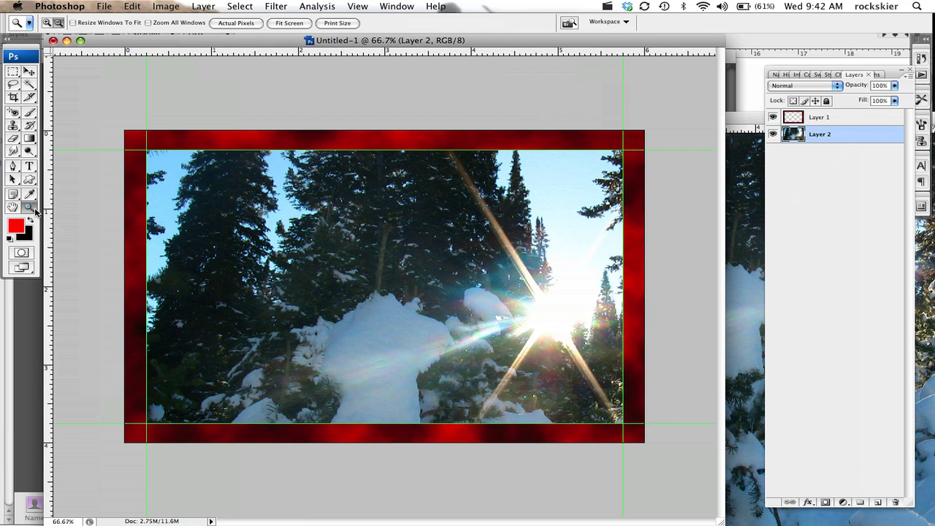
left_click(351, 243, "alt")
left_click(352, 243, "alt")
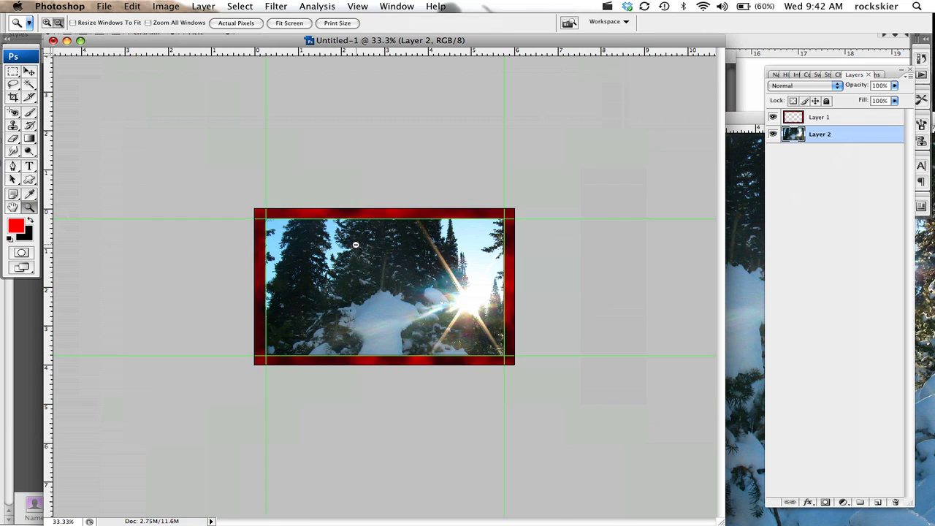
left_click(355, 245, "alt")
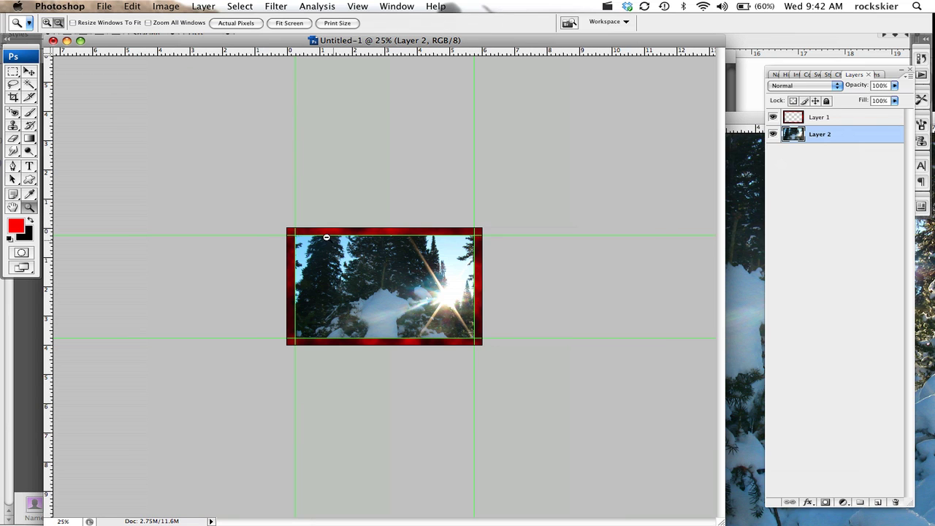
left_click(133, 6)
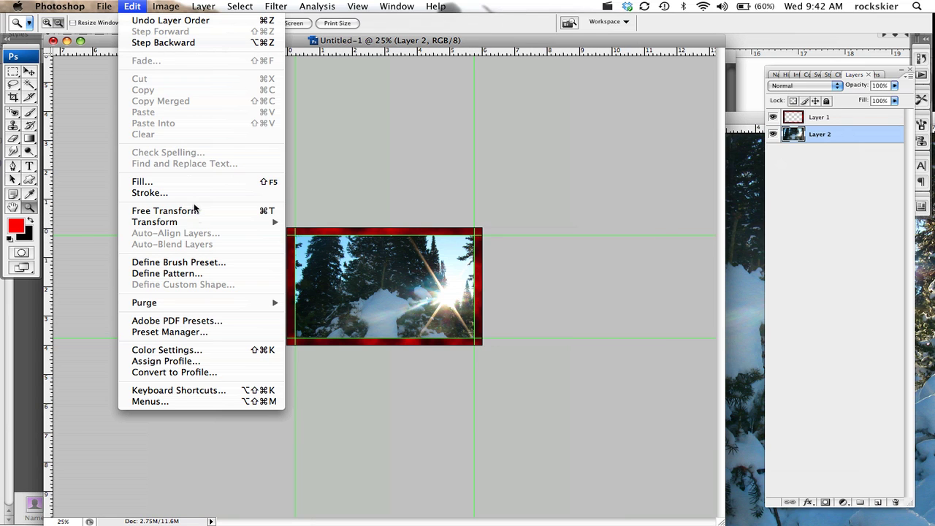
mouse_move(197, 222)
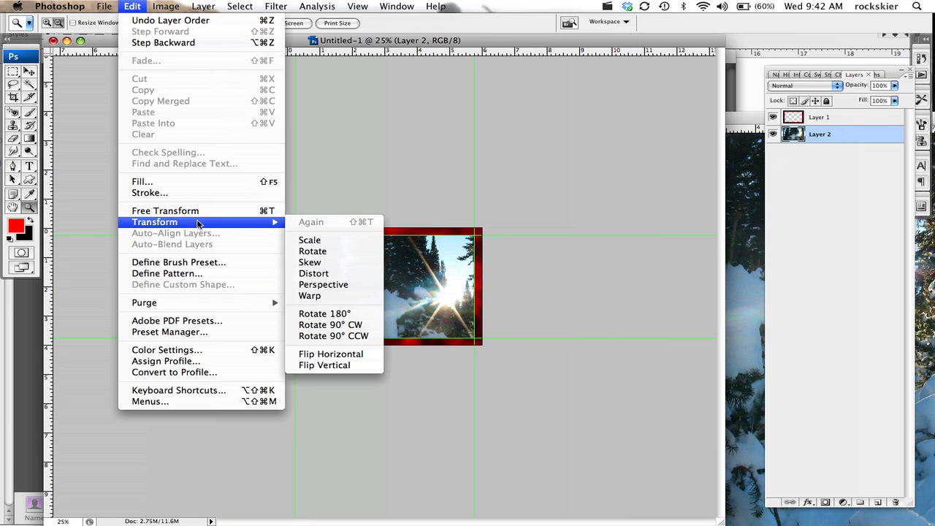
left_click(321, 239)
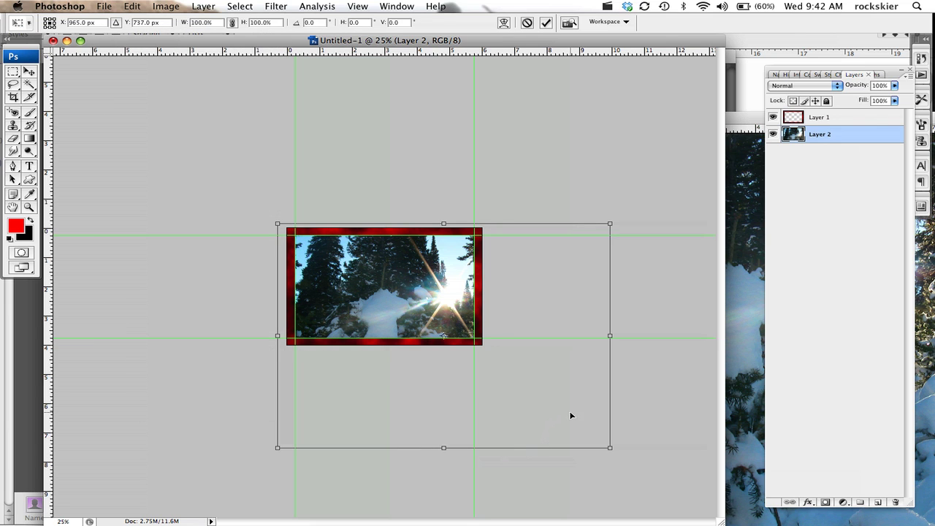
left_click_drag(609, 448, 490, 380)
left_click_drag(280, 362, 284, 358)
key("Return")
- Zoom back in on the framed photo
key("z")
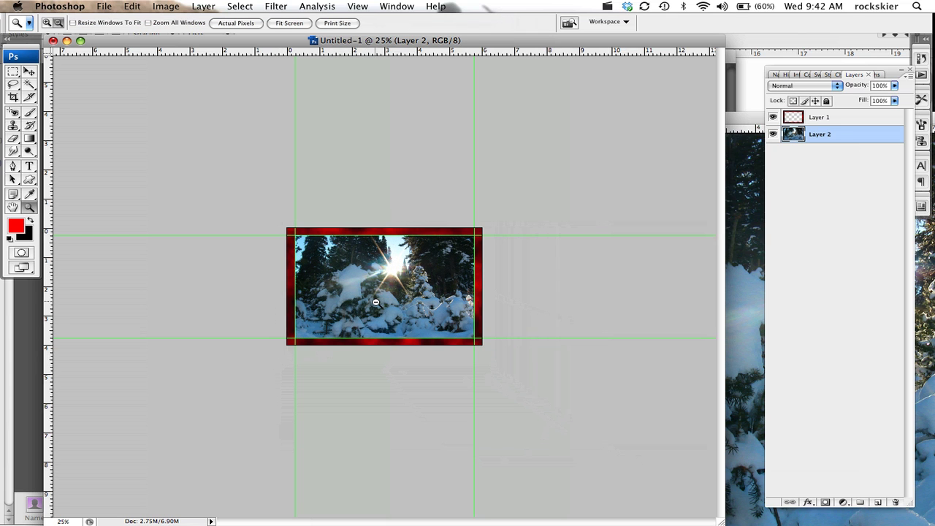
left_click(375, 302)
left_click(376, 302)
left_click(386, 240)
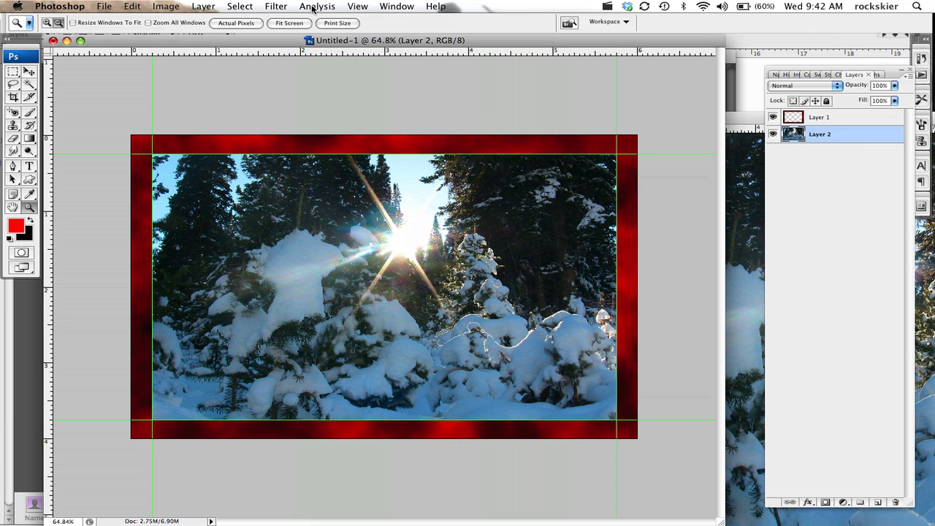
left_click(350, 7)
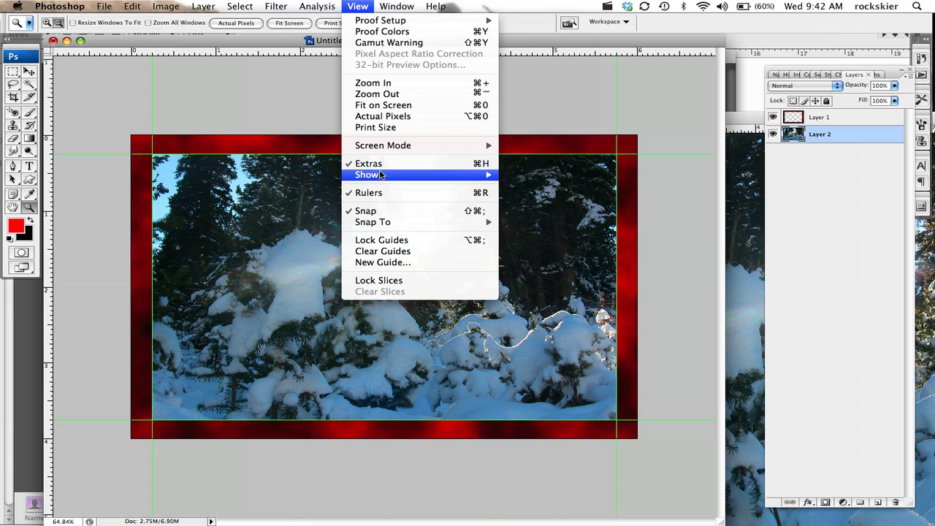
mouse_move(380, 175)
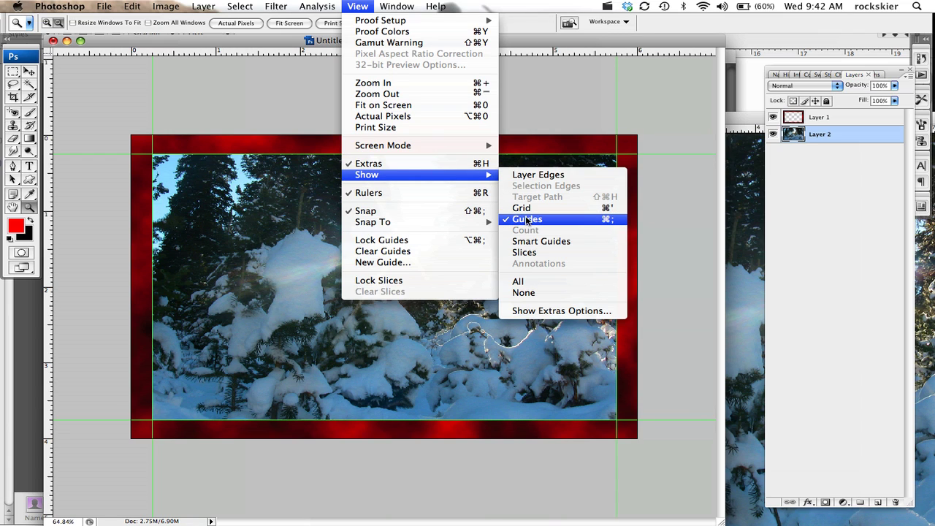
left_click(452, 165)
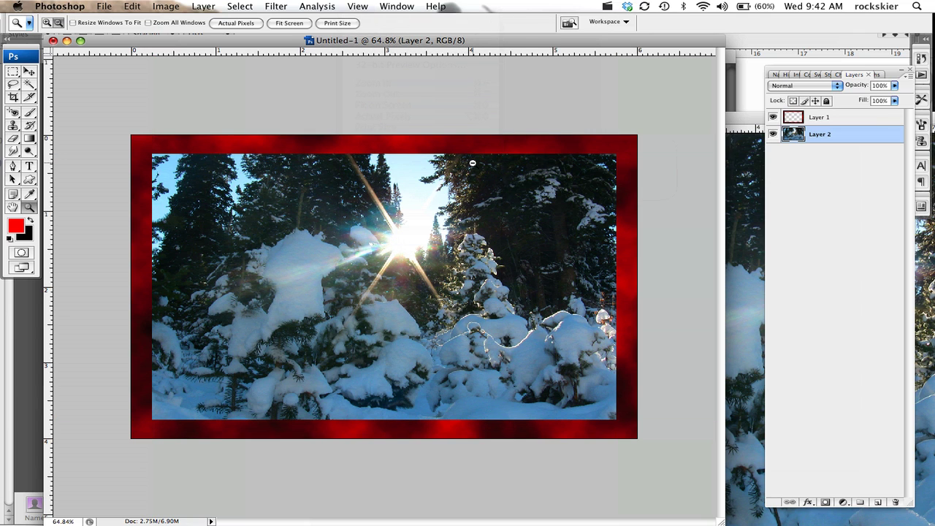
key("super+h")
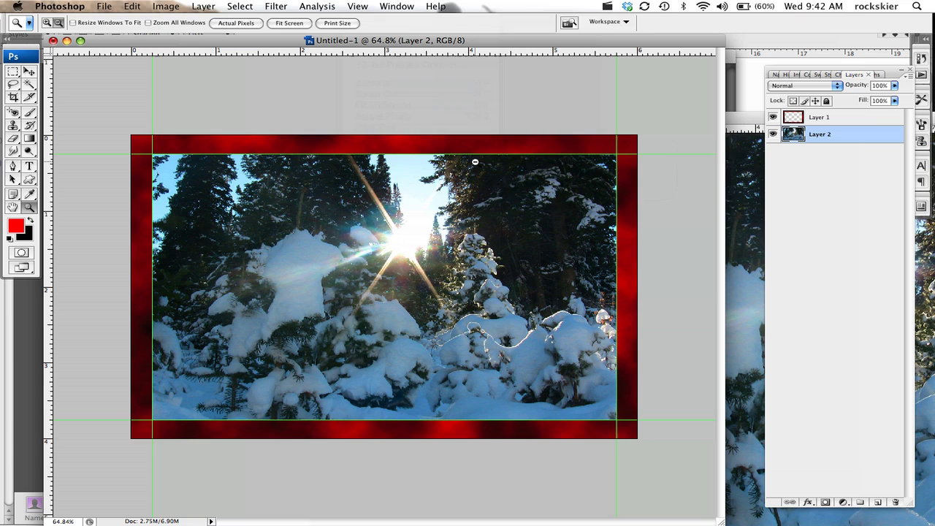